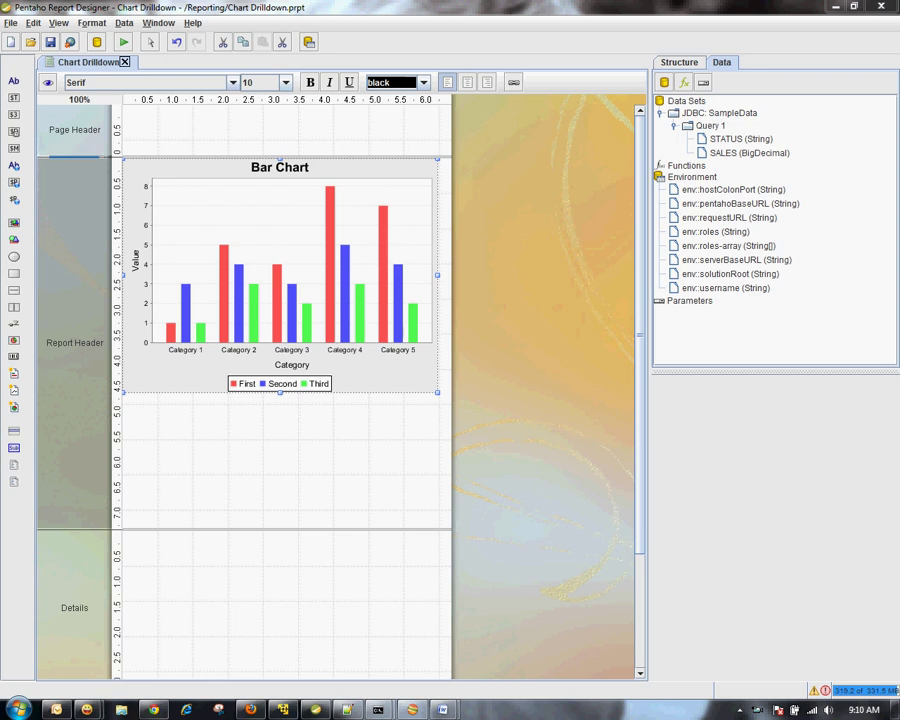
In Pentaho User Console, add and then remove the Cancelled and Disputed statuses in the report filter.
left_click(252, 710)
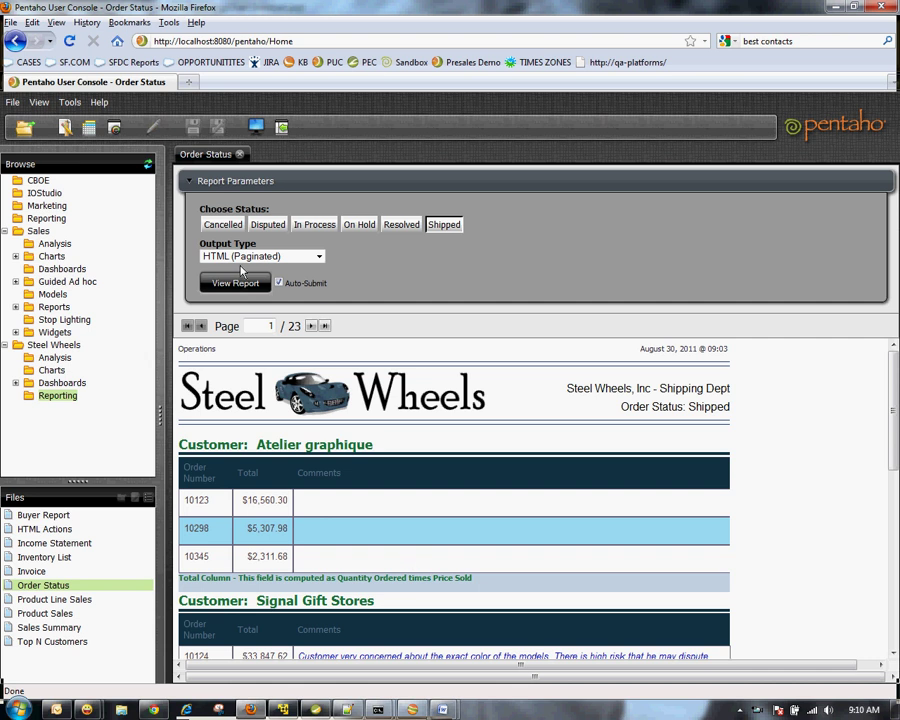
left_click(222, 224)
left_click(262, 226)
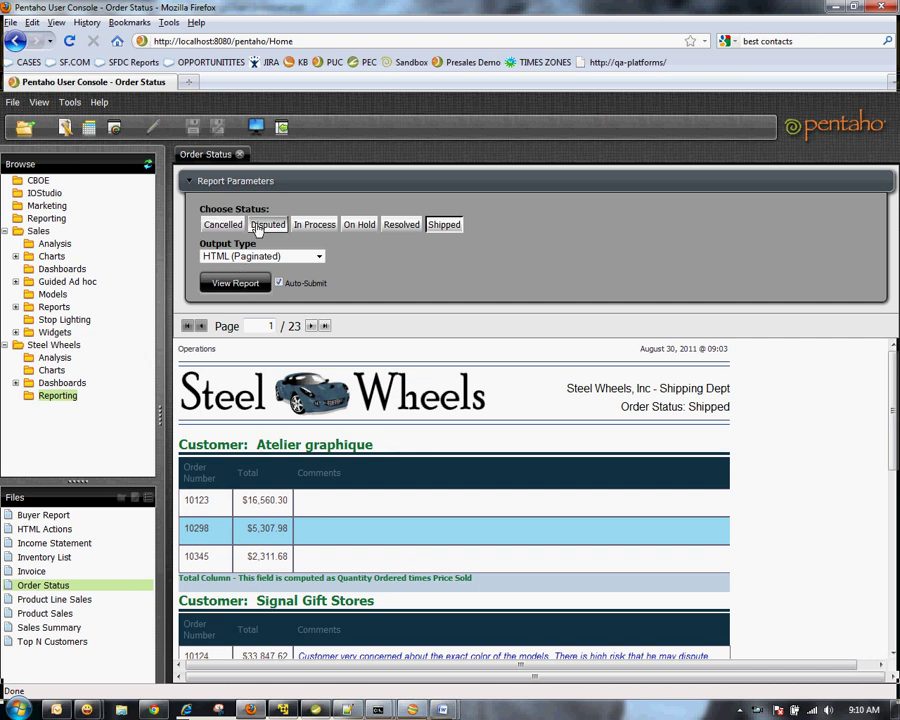
left_click(236, 226)
left_click(267, 225)
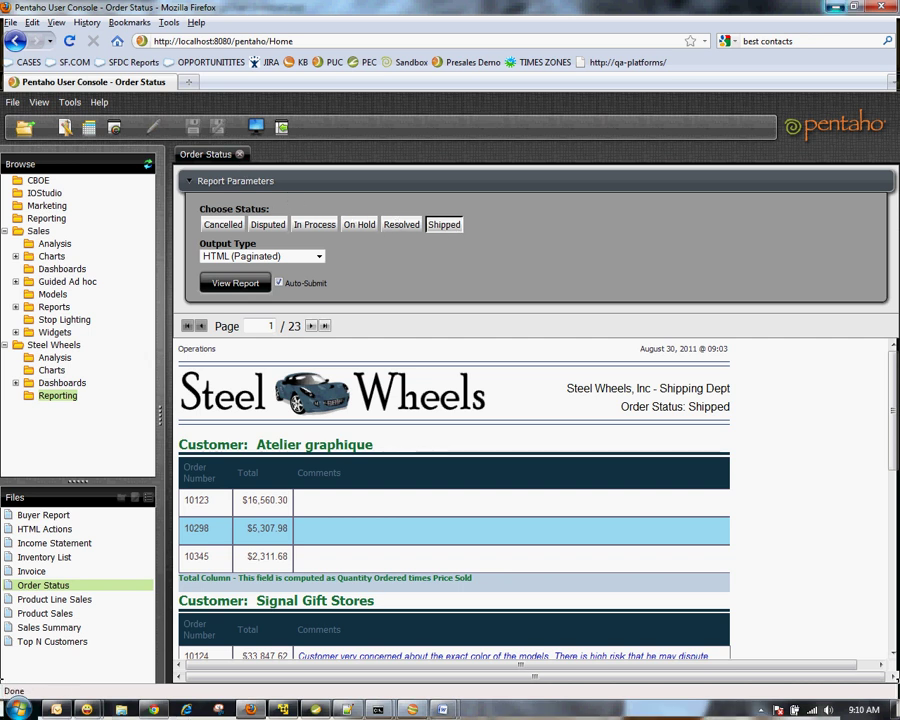
left_click(838, 8)
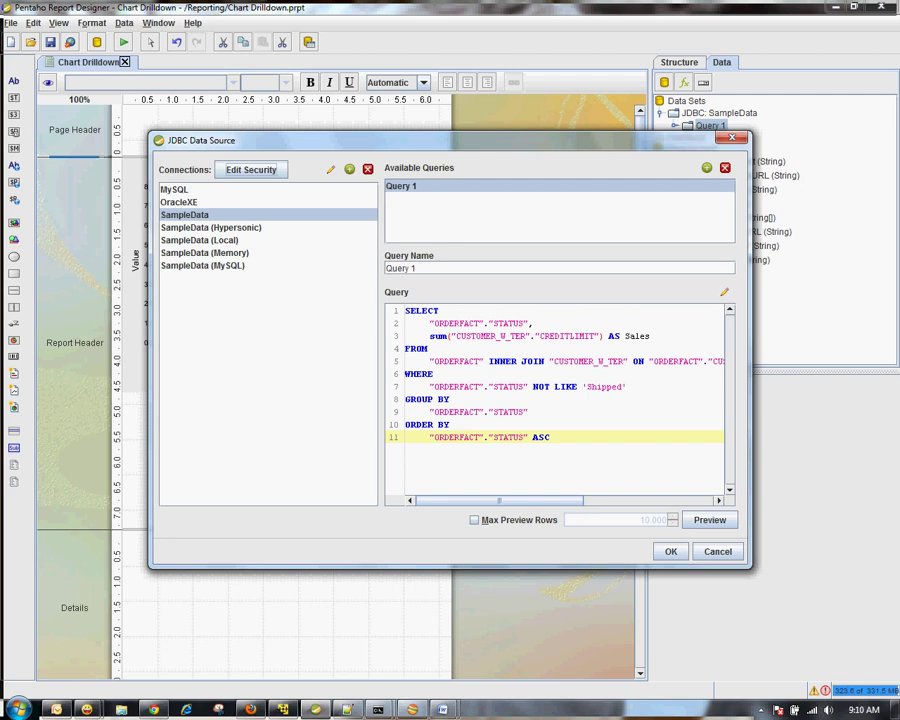
Select the 'Shipped' value in the query's filter condition, preview the returned rows, and close the data source settings.
scroll(555, 400, "right", 10)
scroll(555, 400, "left", 10)
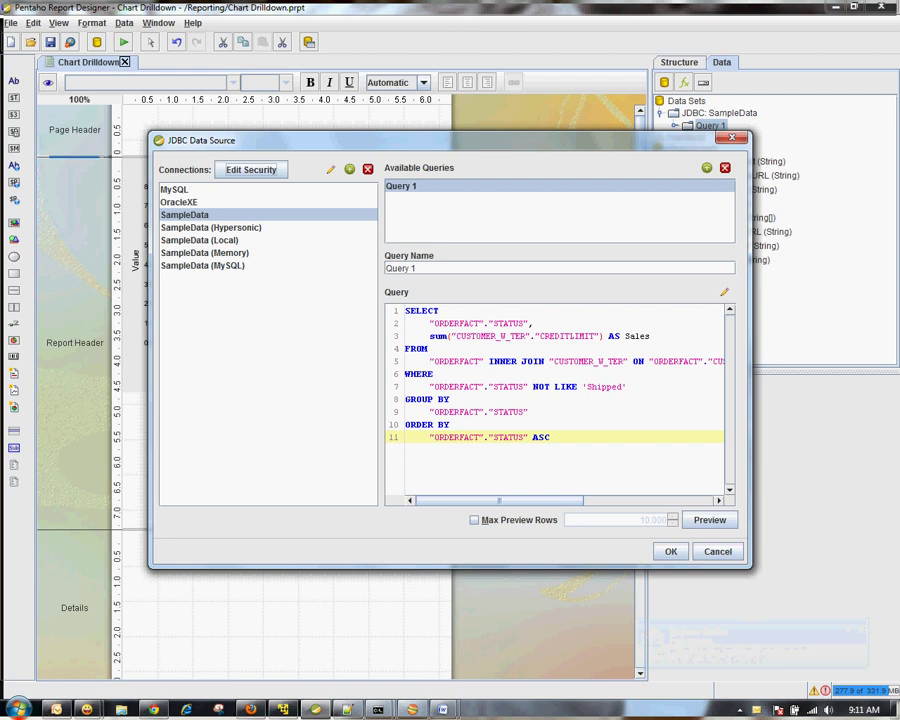
left_click(626, 386)
left_click_drag(626, 386, 582, 386)
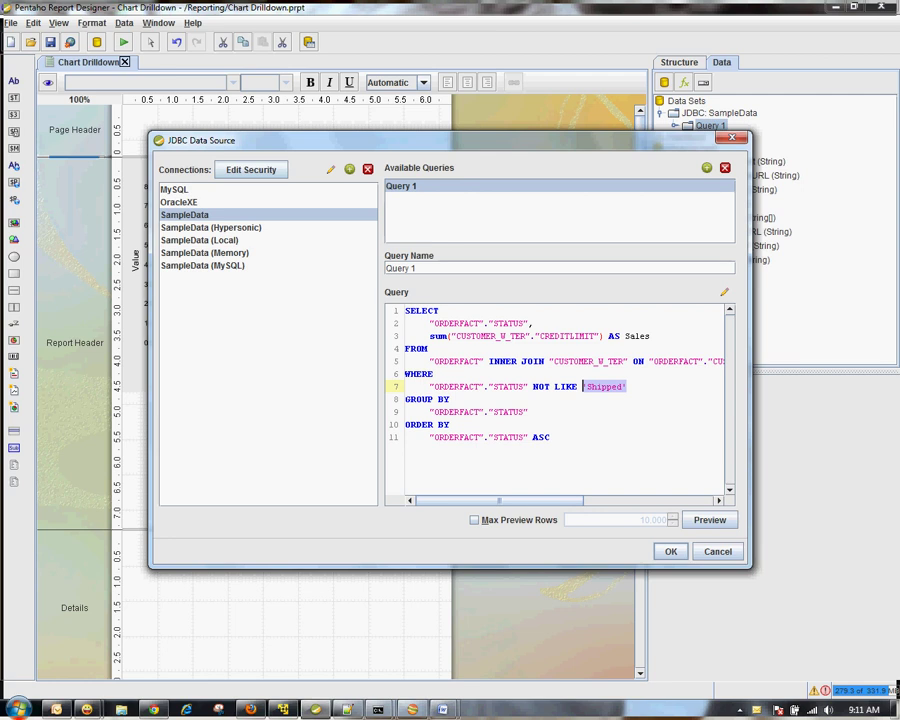
left_click(710, 520)
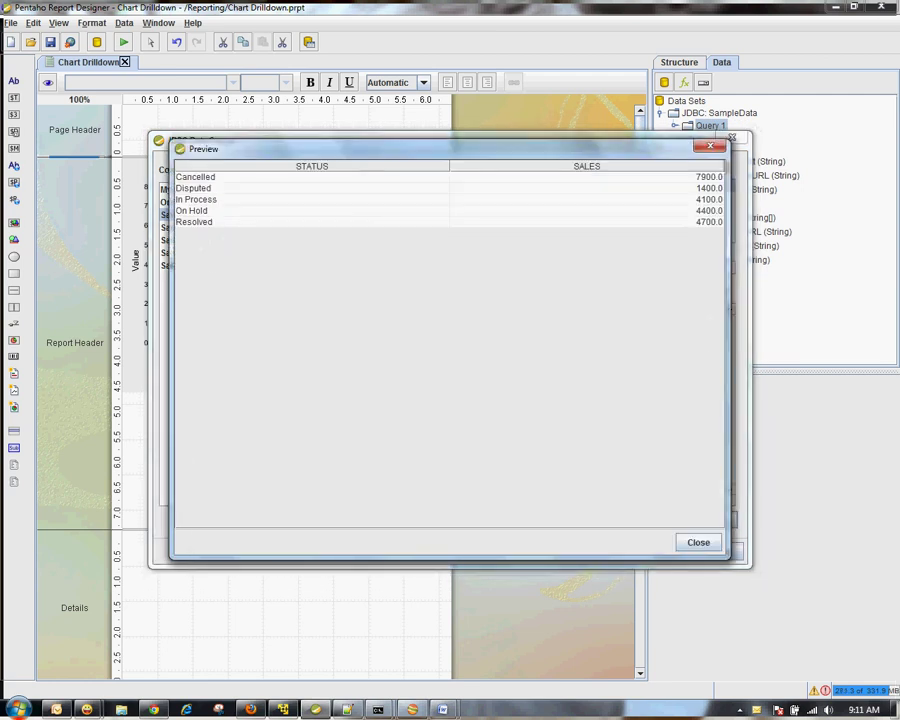
left_click(698, 542)
left_click(667, 548)
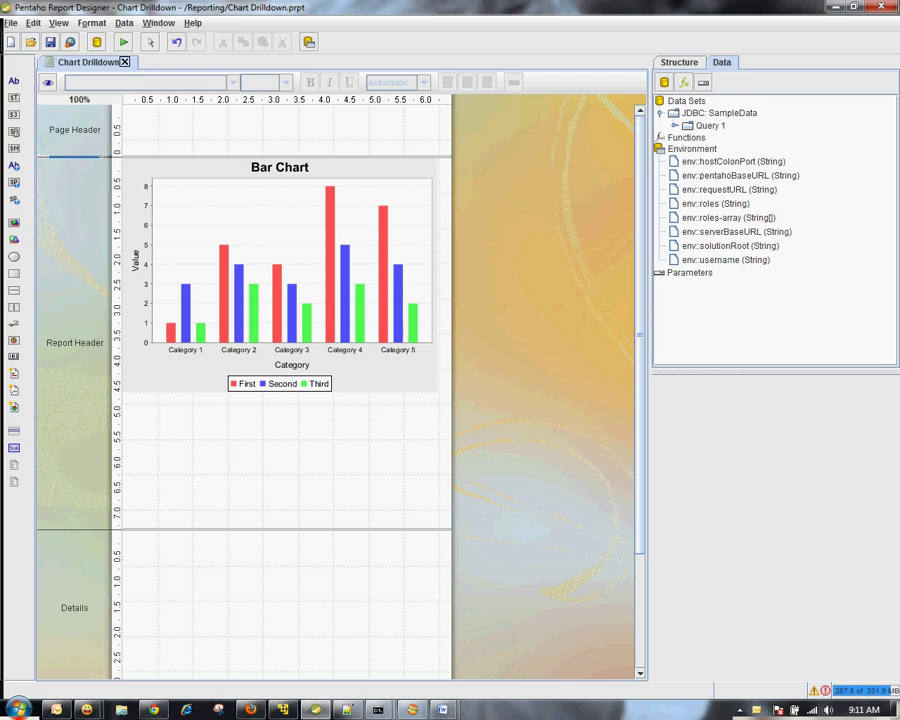
Open the bar chart's settings and scroll down to its url-formula property.
double_click(280, 270)
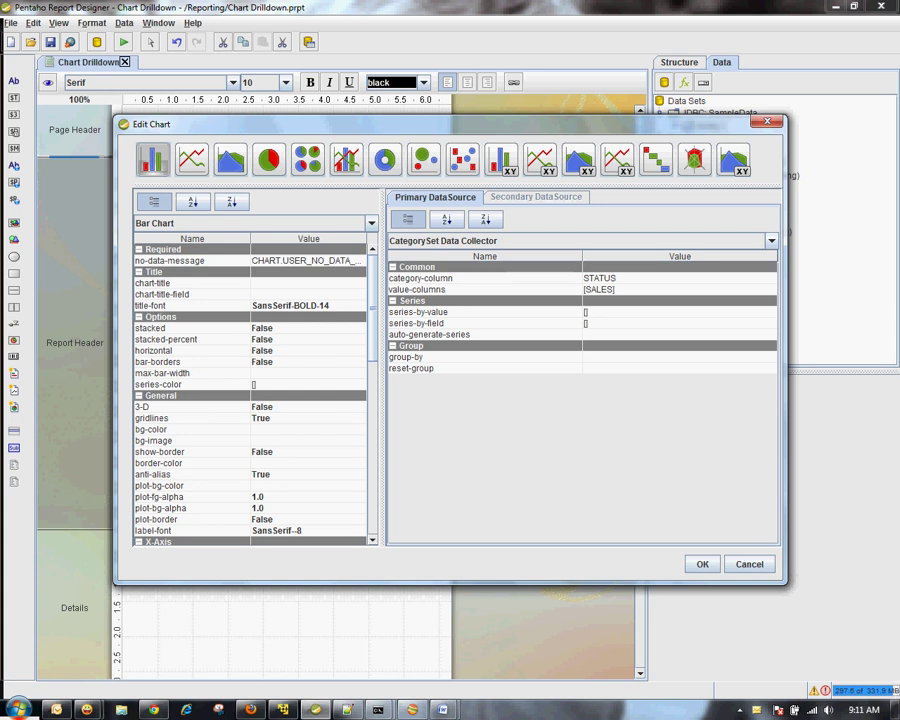
scroll(250, 390, "down", 11)
scroll(250, 390, "down", 2)
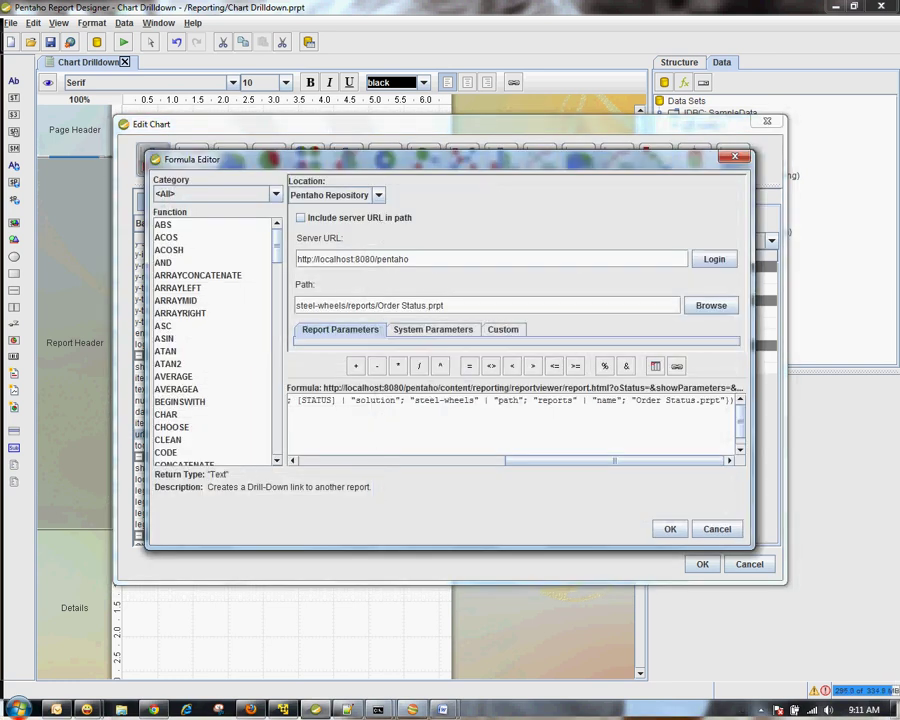
Filter the Formula Editor to User-Defined functions, then move and enlarge it to reveal the parameters.
left_click(275, 193)
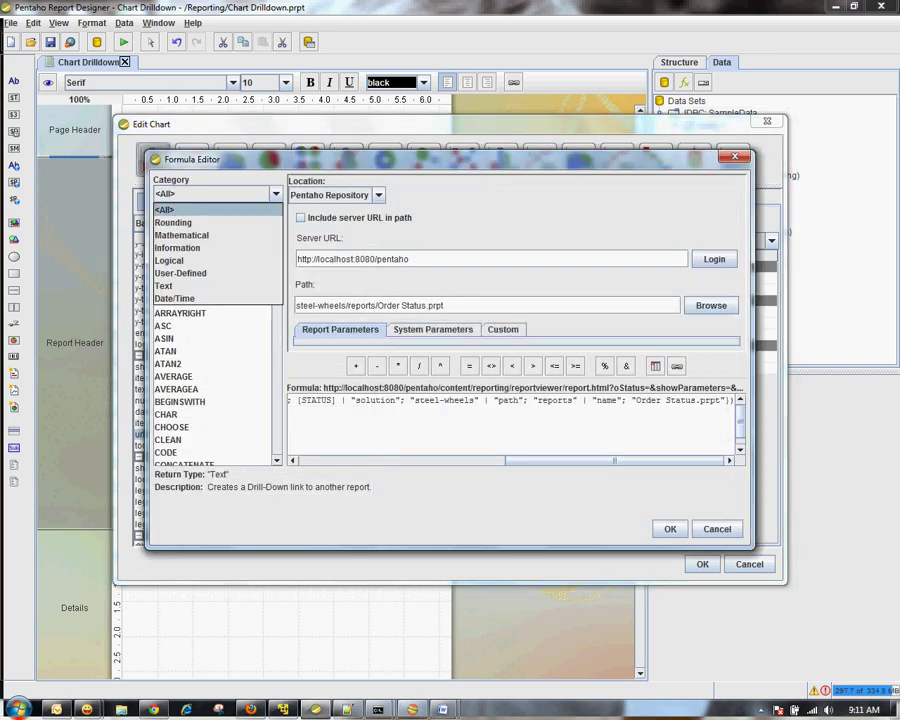
left_click(180, 273)
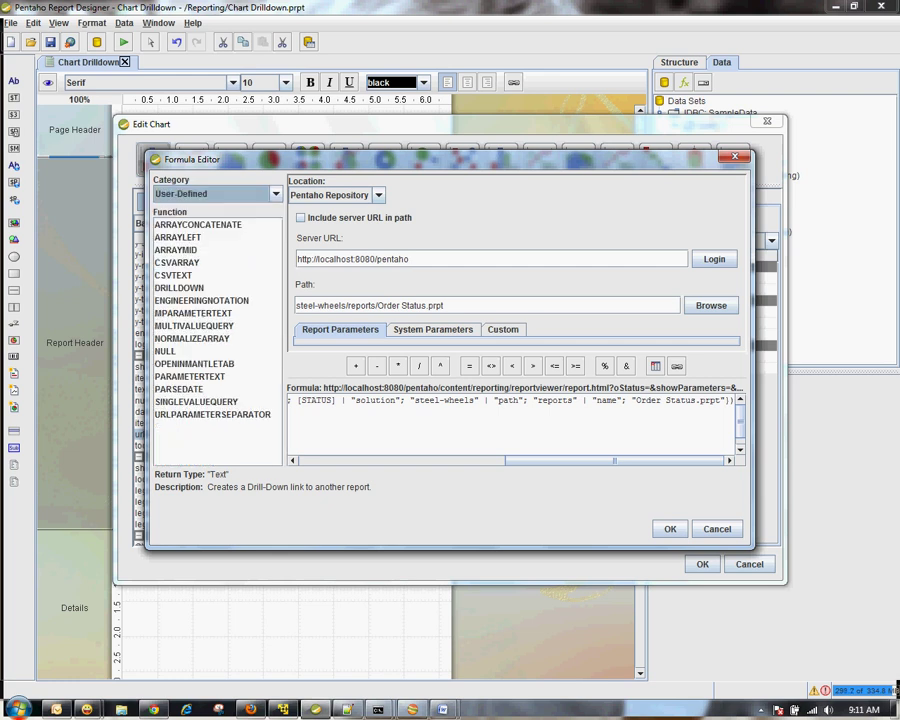
left_click_drag(450, 159, 335, 44)
left_click_drag(636, 431, 858, 654)
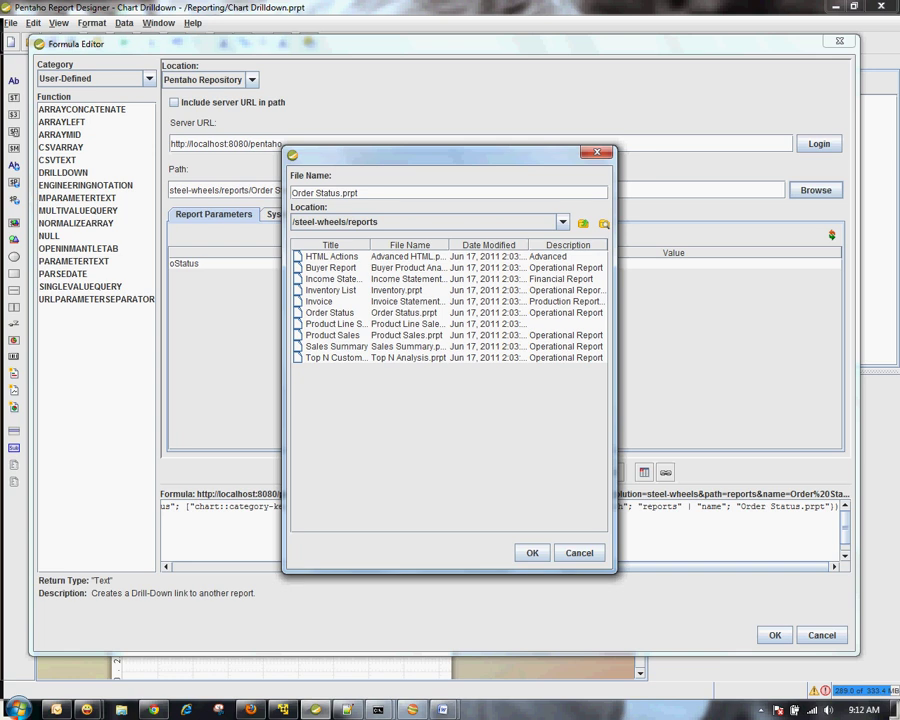
Close the repository browser unchanged, accept the DRILLDOWN formula passing oStatus, and apply the chart settings.
left_click(579, 553)
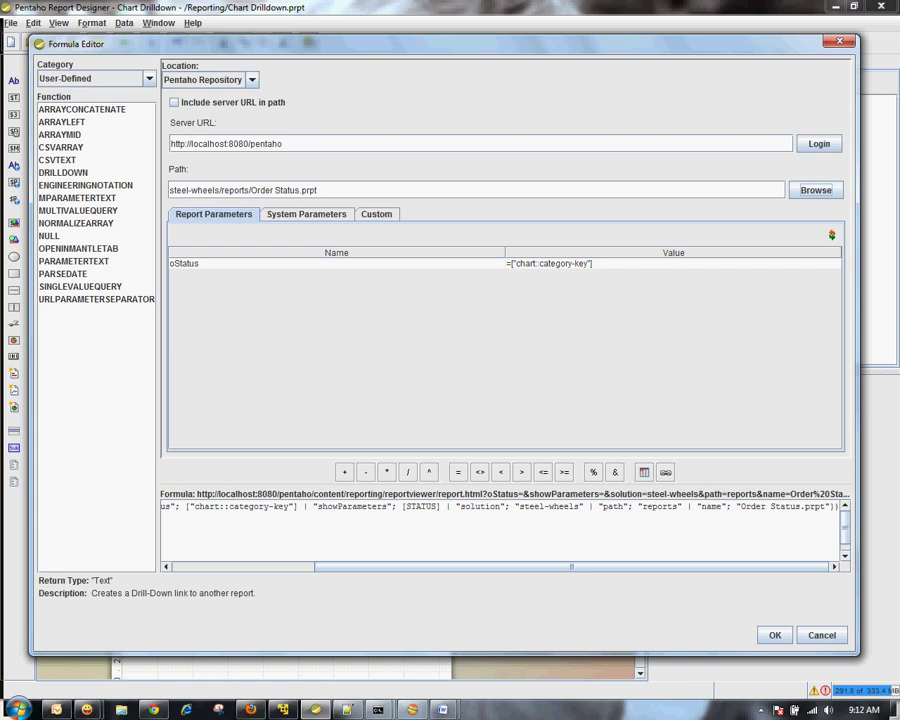
key("Left")
key("Left")
key("Left")
key("Left")
key("Left")
key("Left")
key("Left")
key("Left")
key("Left")
key("Left")
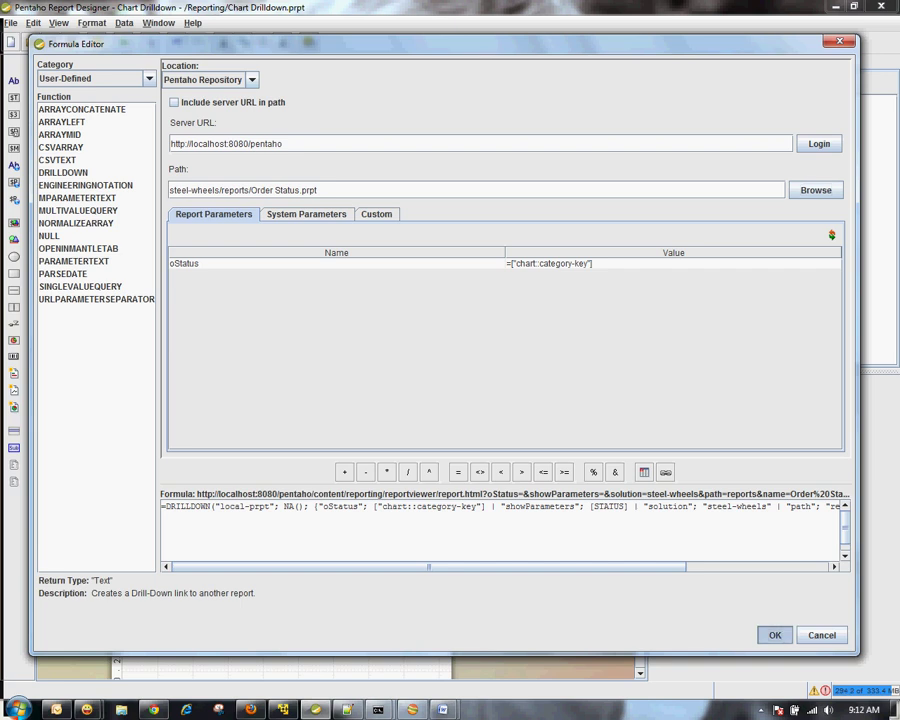
left_click(775, 635)
left_click(702, 564)
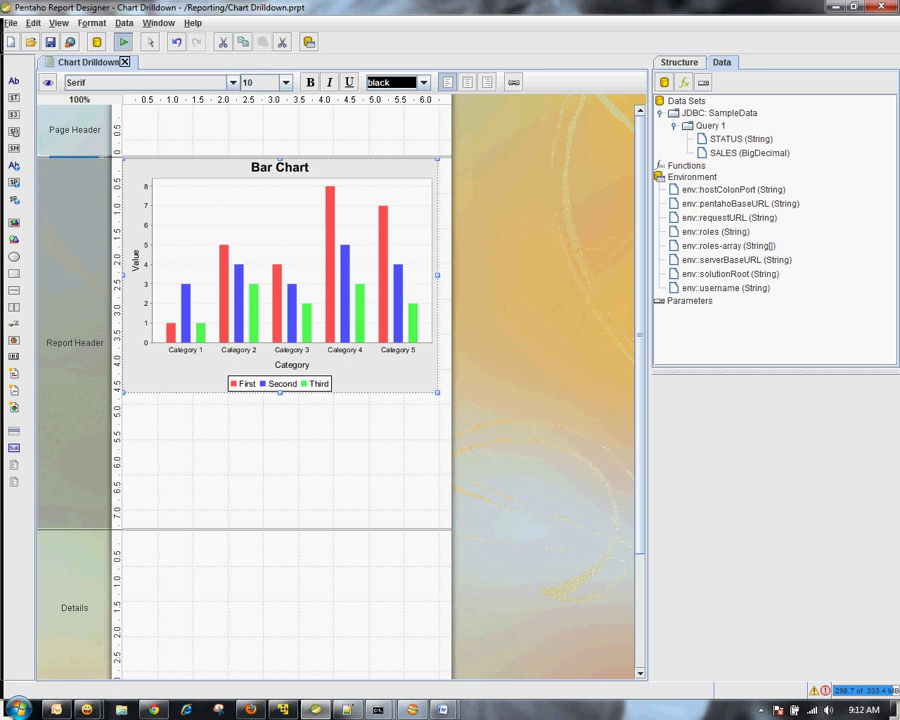
Preview the report as HTML in Firefox to see the sales-by-status bar chart.
left_click(123, 42)
left_click(136, 94)
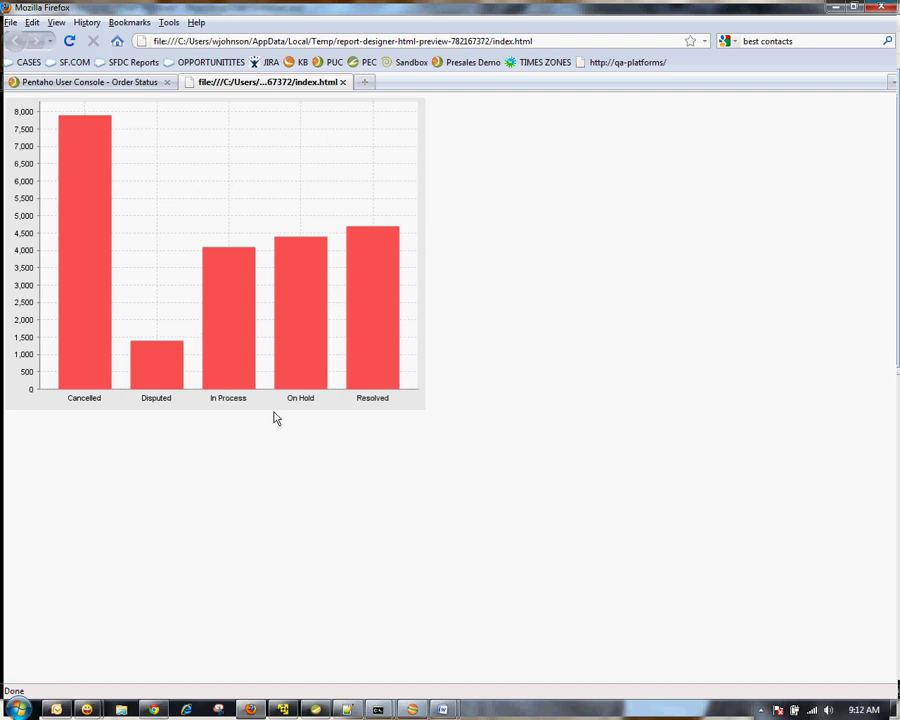
Drill into the In Process bar's Order Status report, review it, then close that report viewer.
left_click(229, 349)
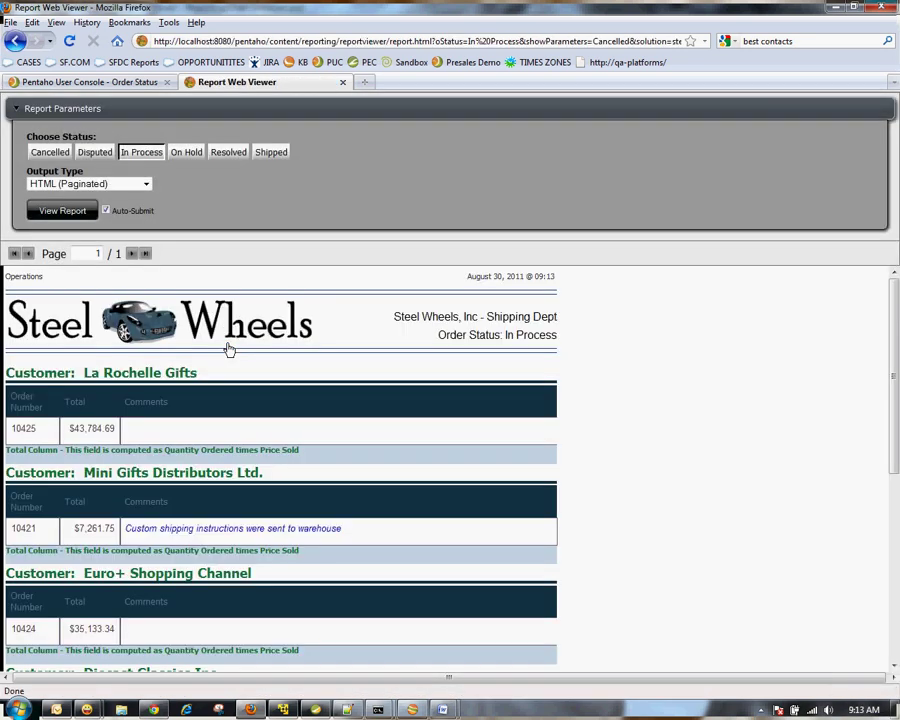
left_click(160, 155)
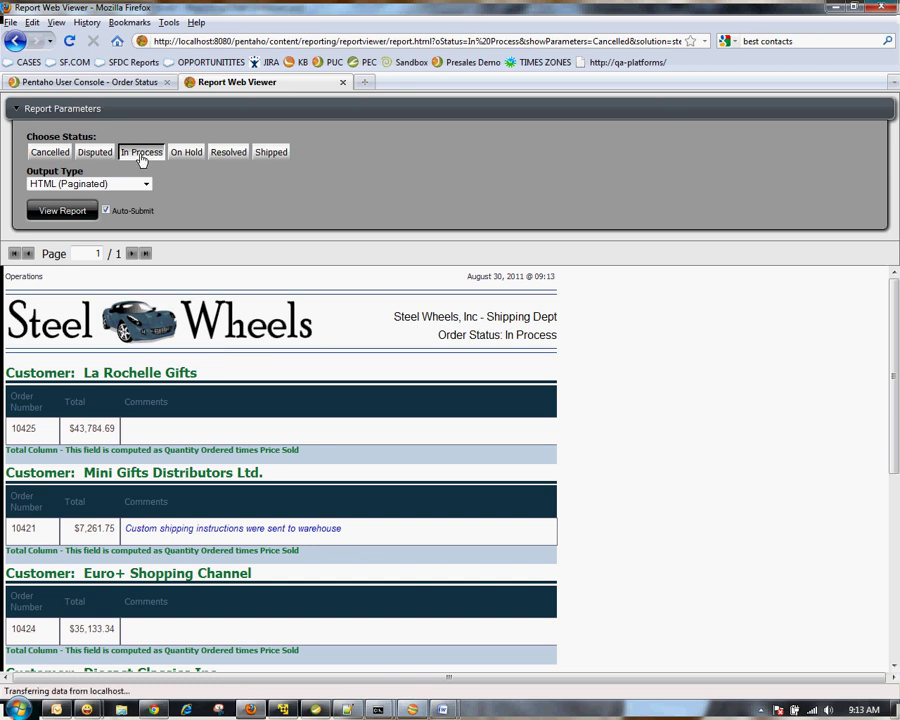
left_click_drag(560, 339, 494, 335)
scroll(470, 463, "down", 5)
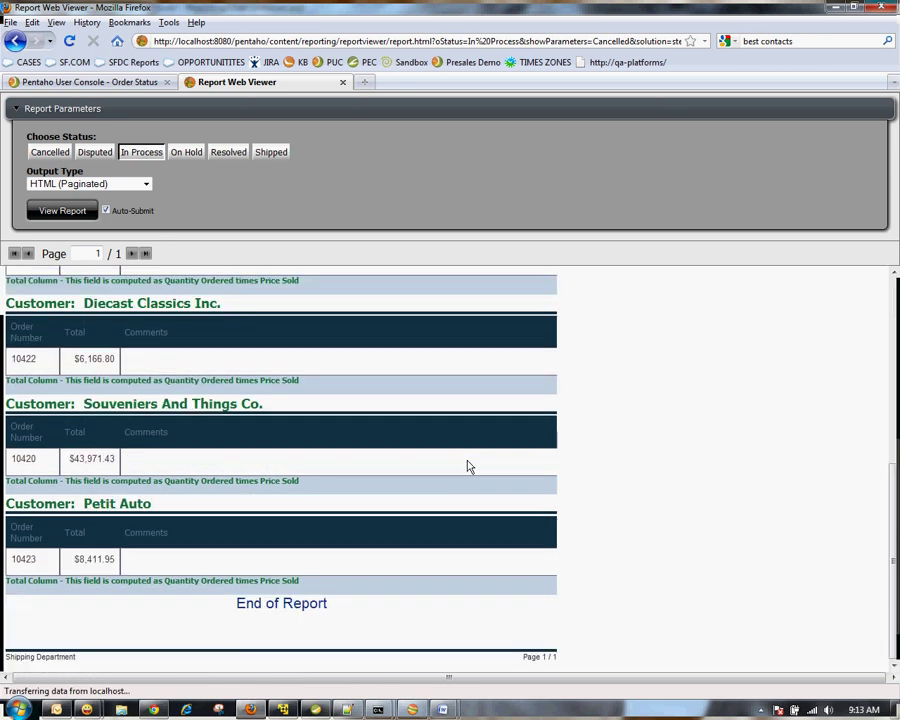
scroll(470, 466, "up", 5)
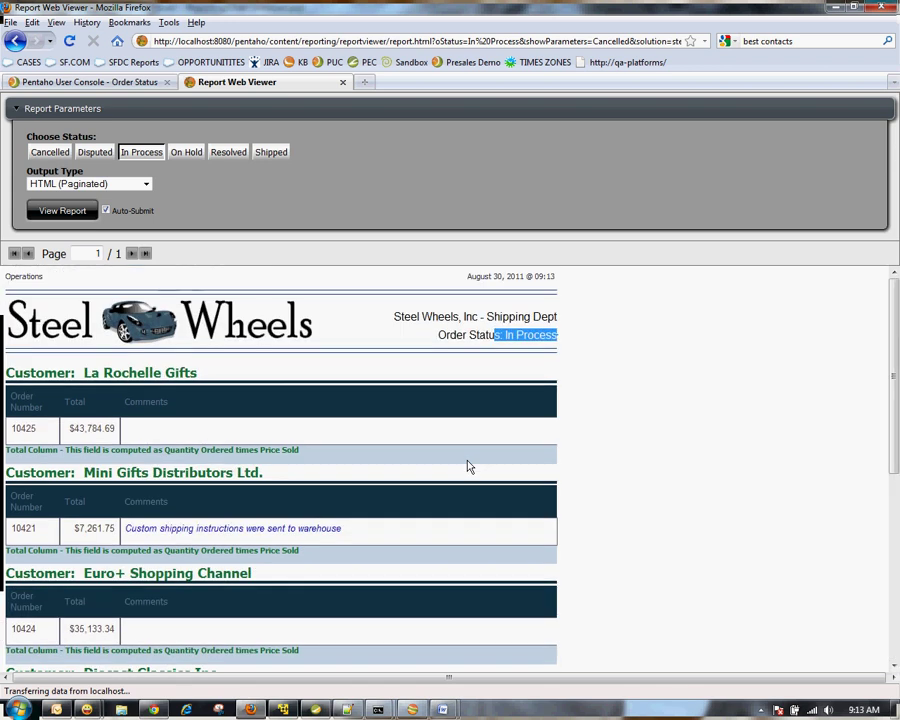
left_click(342, 82)
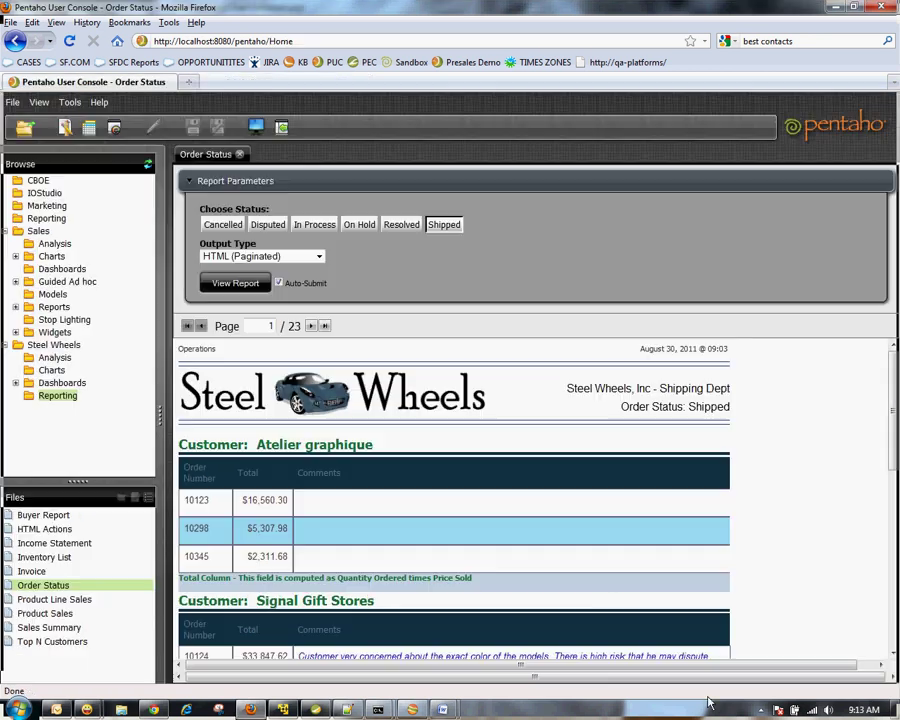
left_click(759, 711)
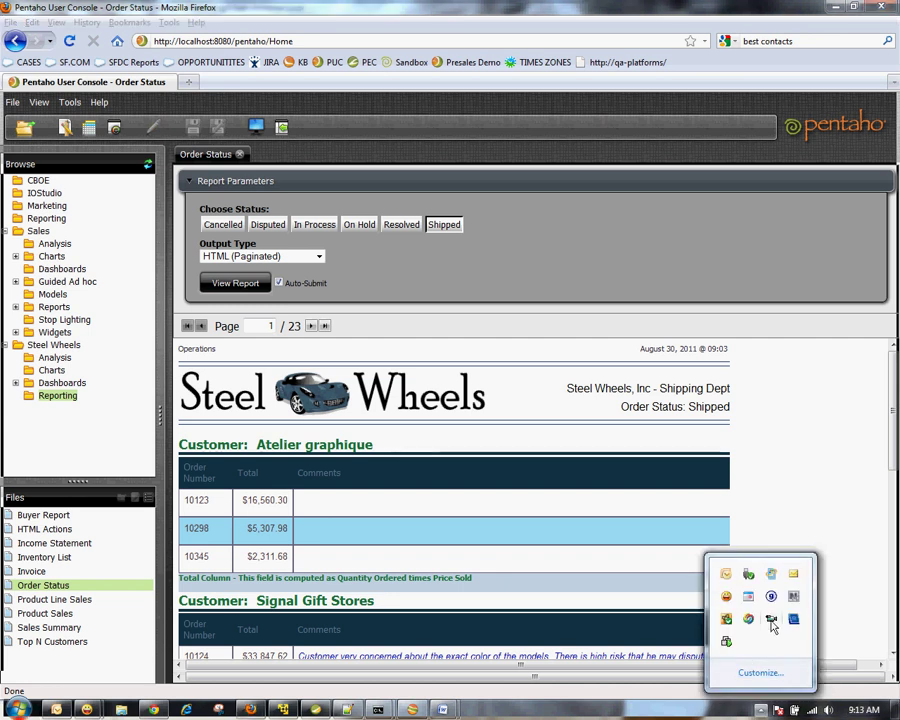